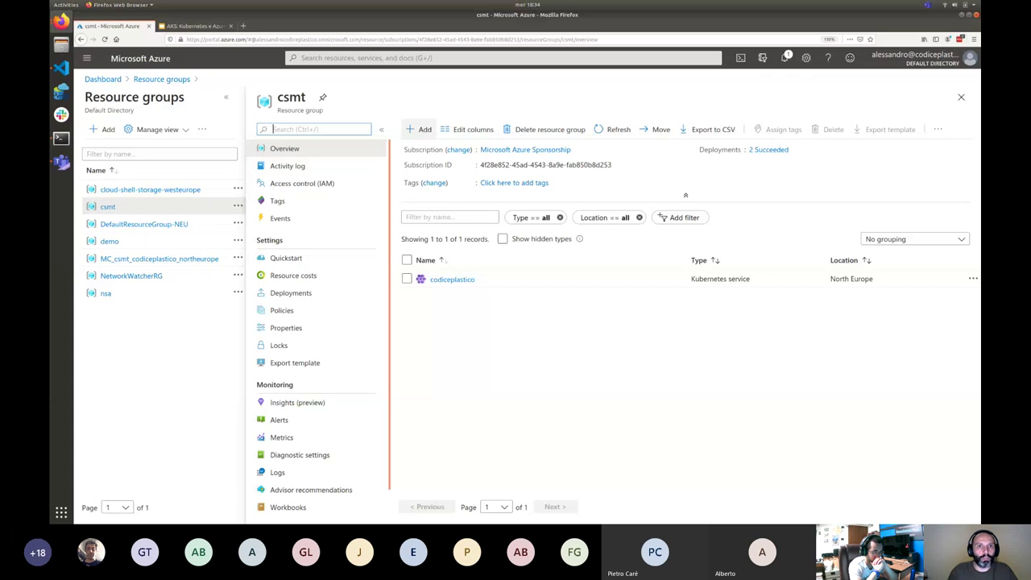
Step: Start creating a Kubernetes Service in the csmt resource group and name the cluster demo-next-code
click(424, 130)
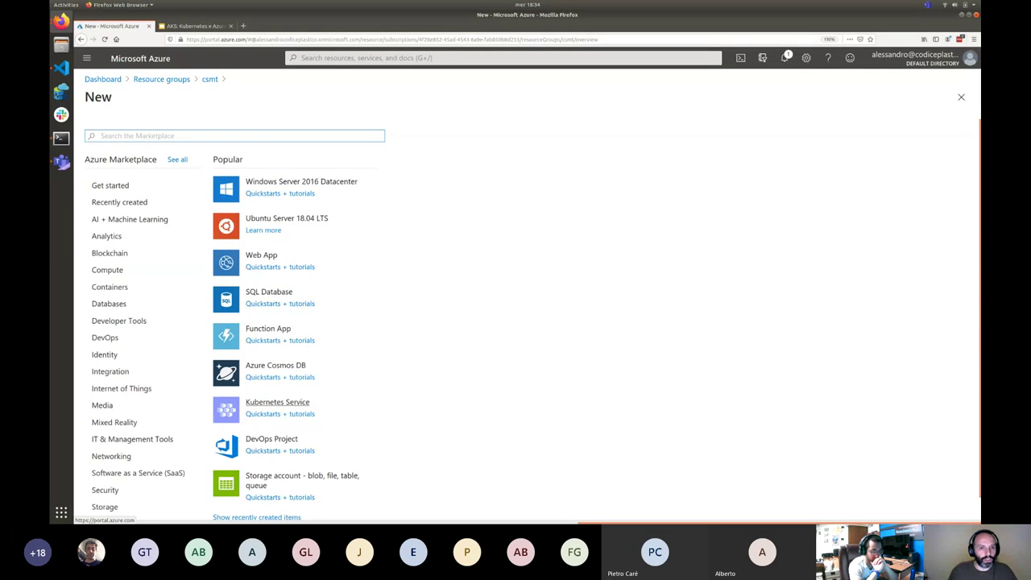
click(277, 402)
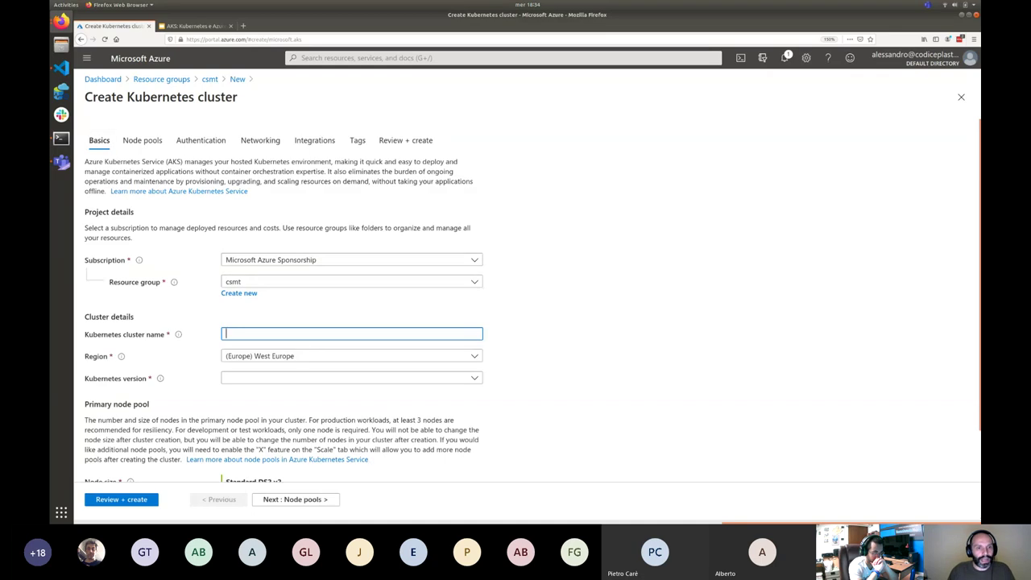
text(demo-)
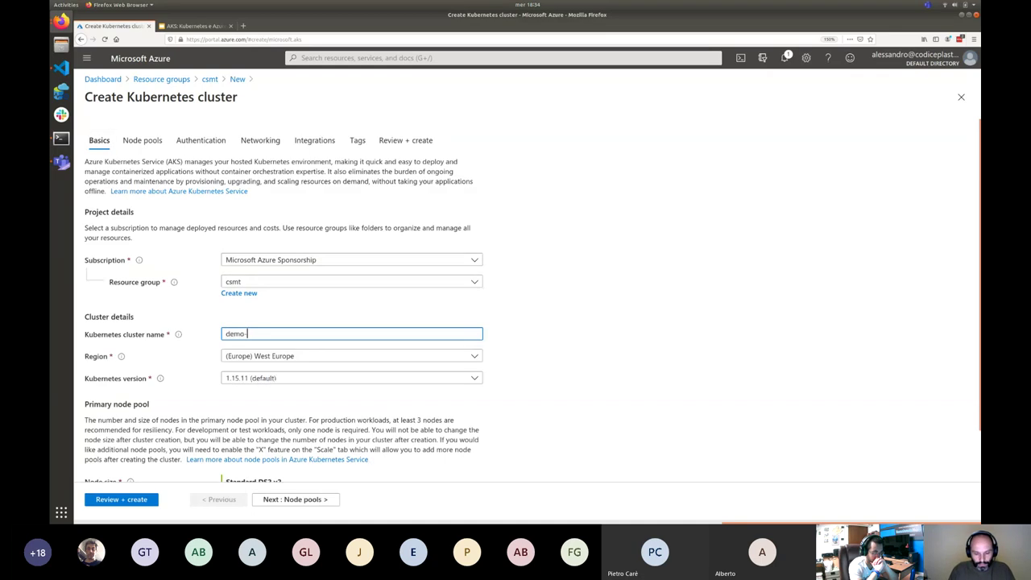
text(next-co)
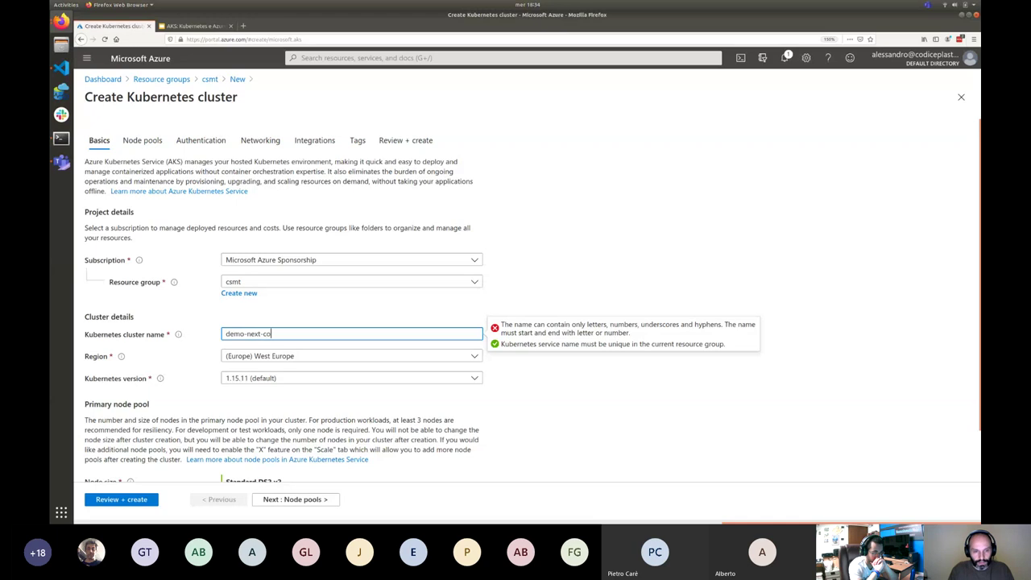
text(de)
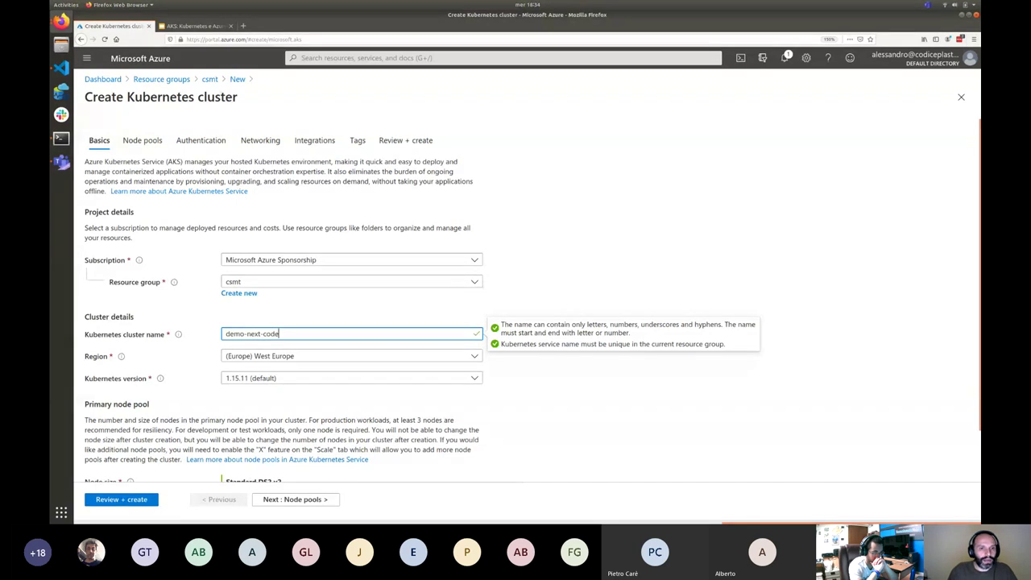
Step: Choose (Europe) West Europe as the cluster's region and check the available Kubernetes versions, keeping the default 1.15.11
click(351, 355)
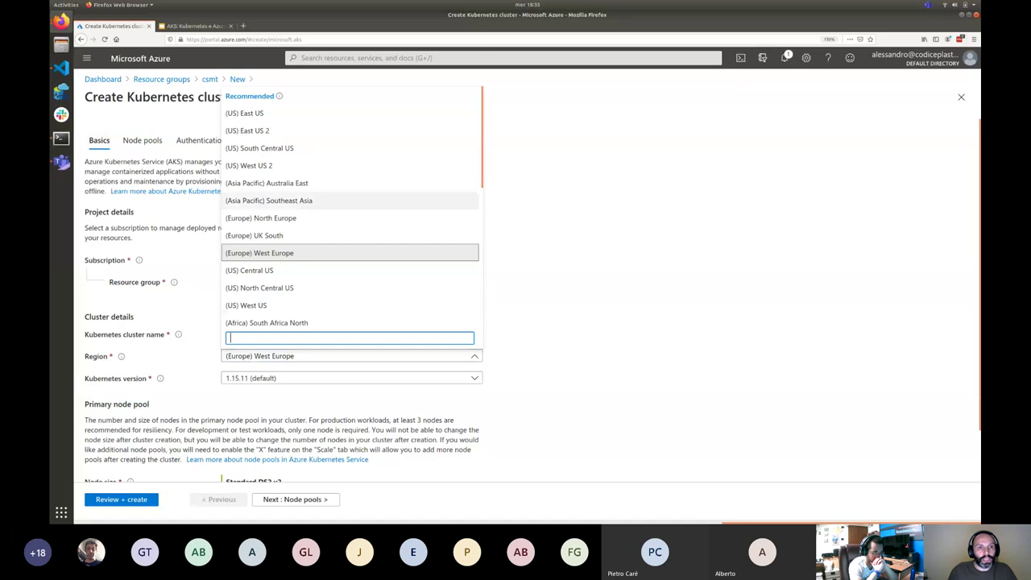
scroll(351, 209, down, 4)
scroll(351, 209, up, 2)
scroll(351, 209, up, 2)
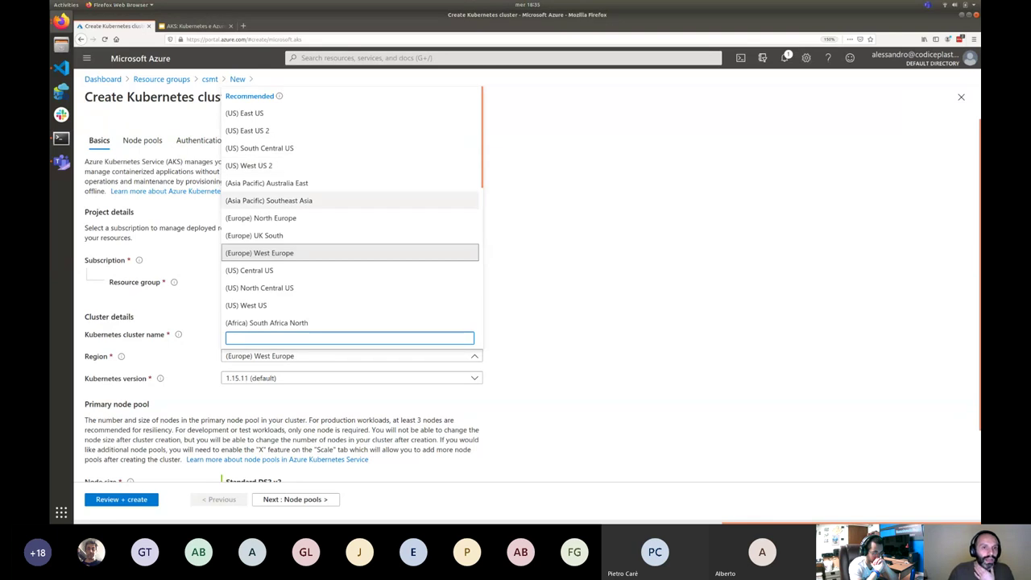
click(259, 253)
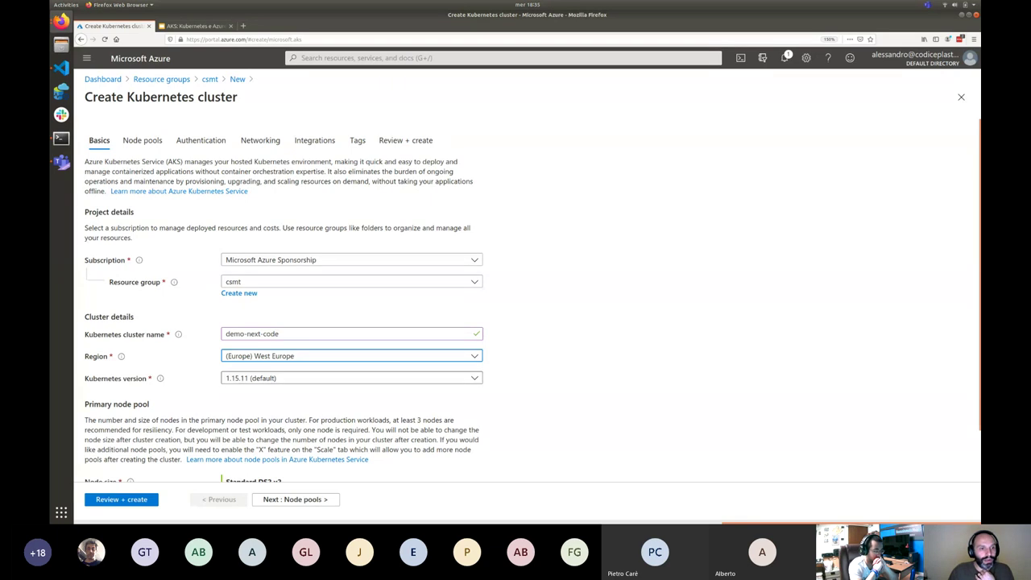
scroll(531, 298, down, 1)
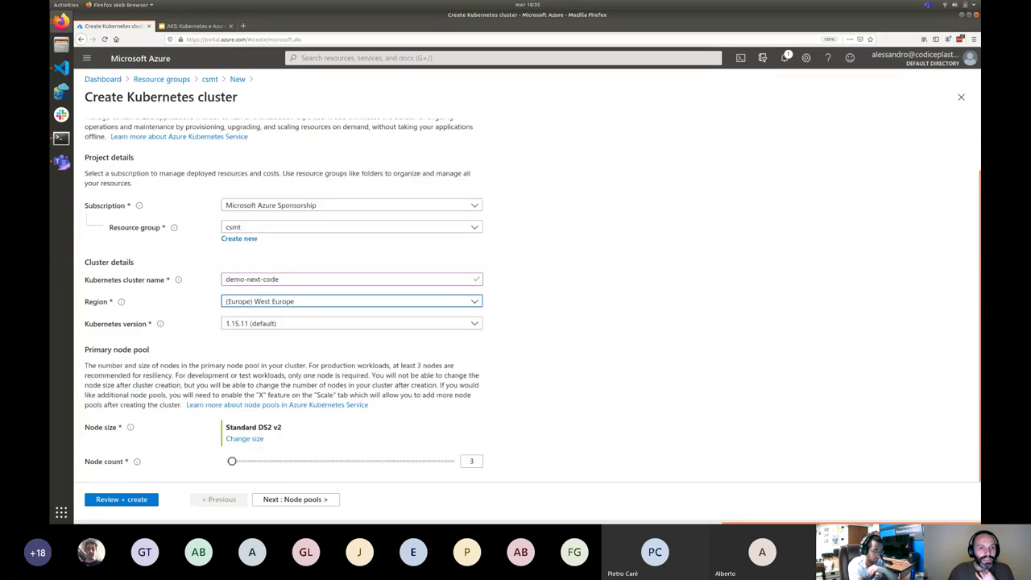
click(351, 323)
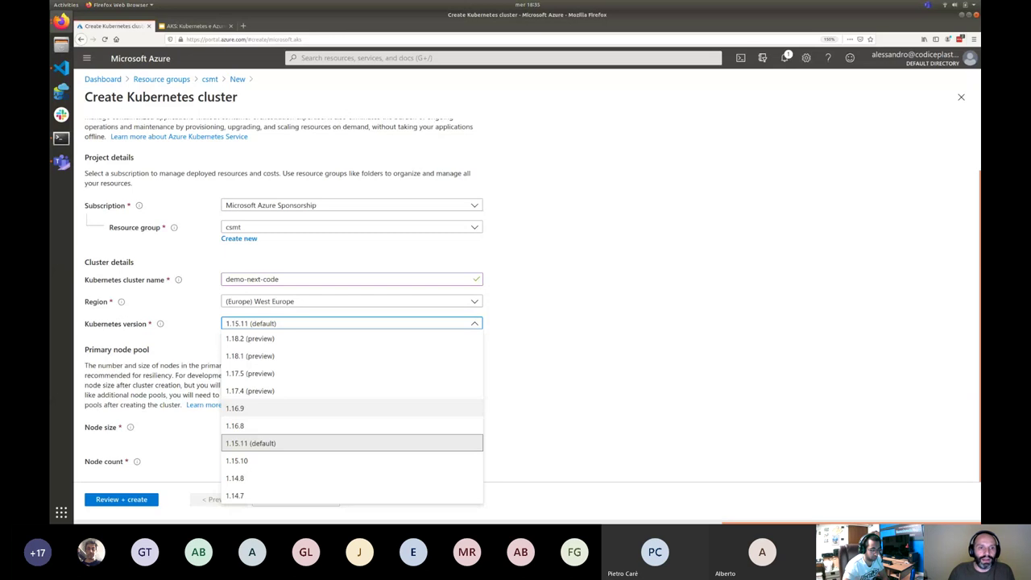
key(Escape)
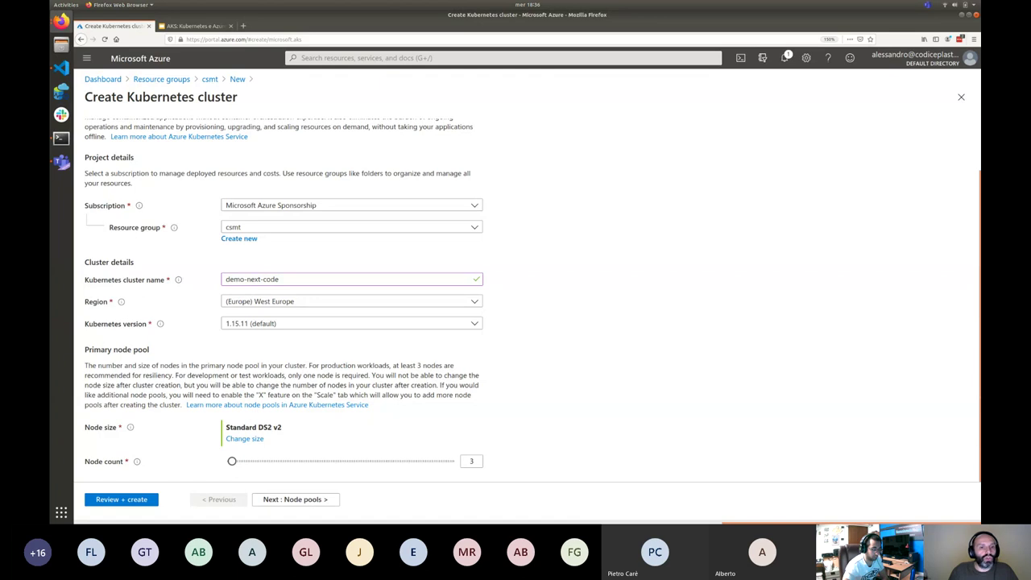
Step: Examine the primary node pool's node count recommendation for production workloads and its node size
drag(311, 365, 427, 365)
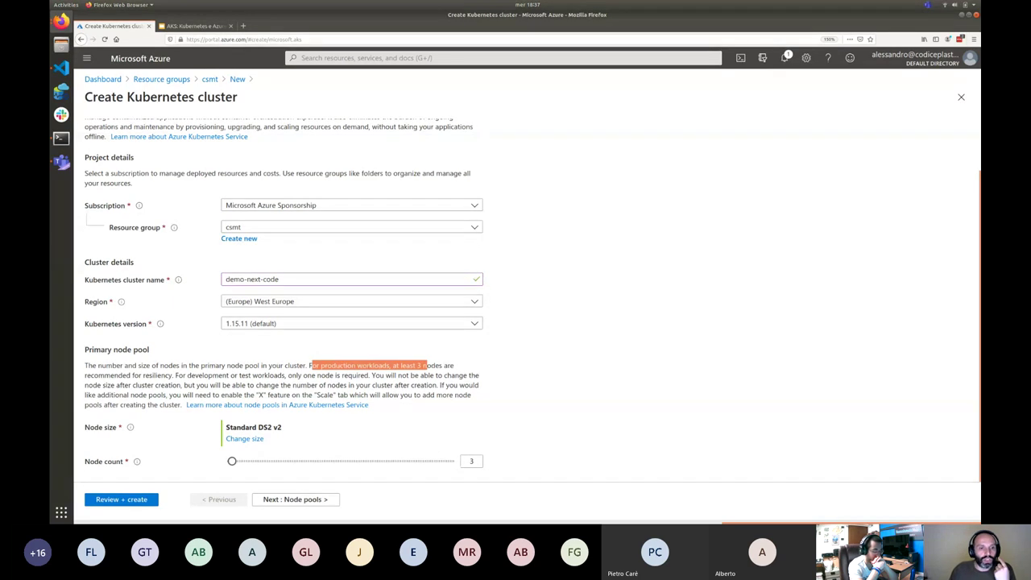
drag(226, 427, 282, 427)
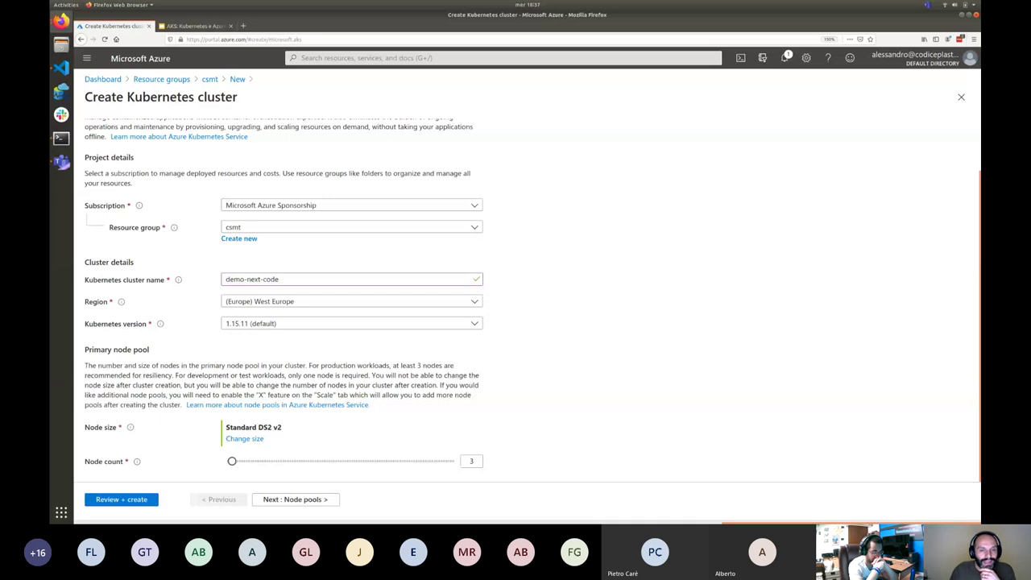
triple_click(253, 427)
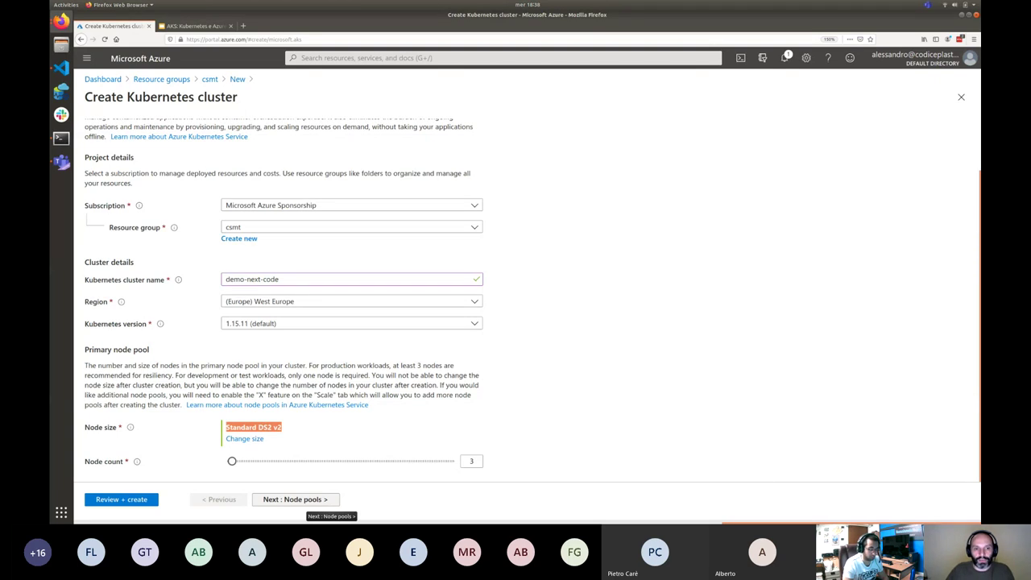
Step: Go through the node pool and authentication settings, then compare the Advanced network configuration with Basic and keep Basic
click(310, 501)
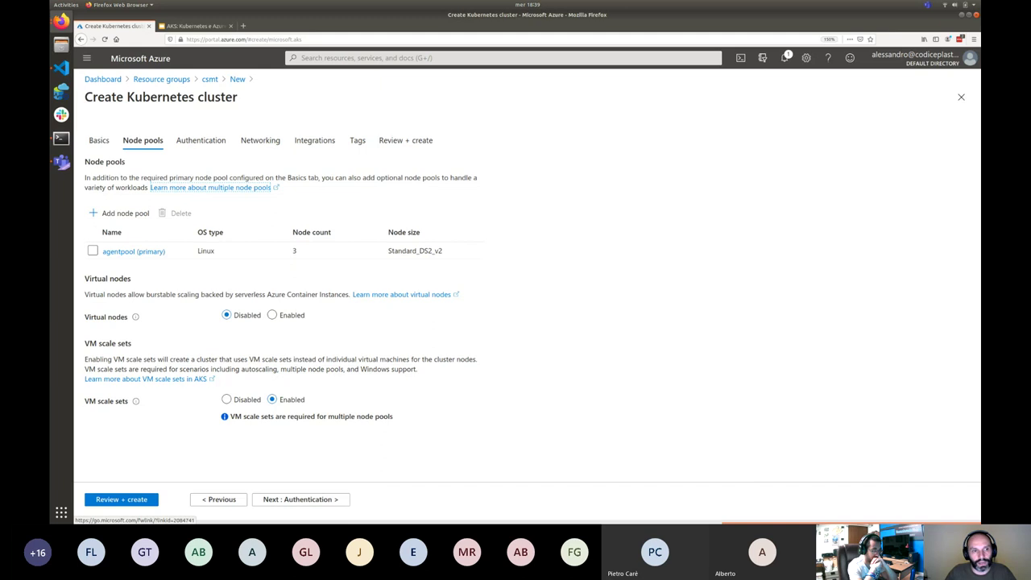
click(300, 499)
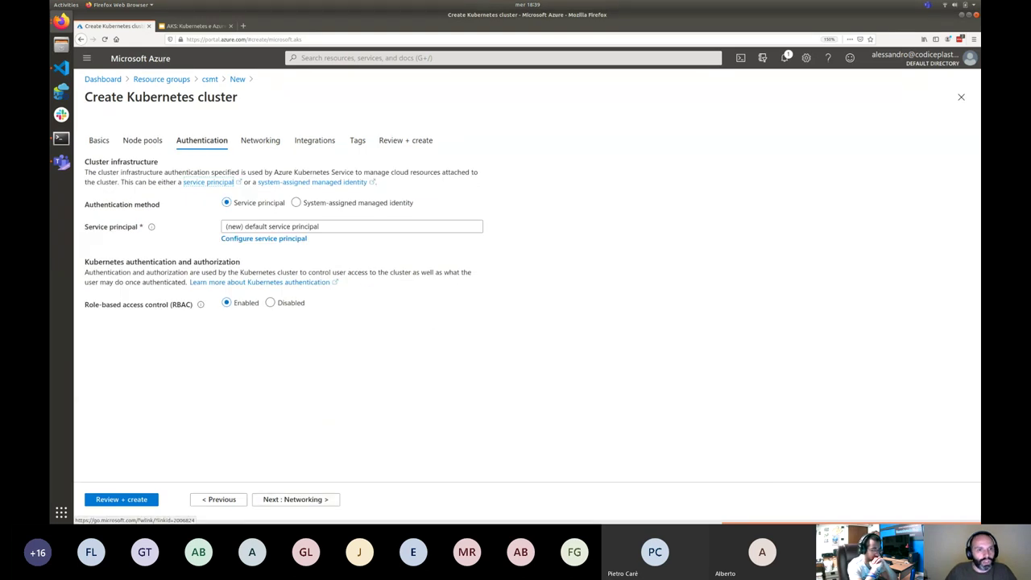
click(296, 500)
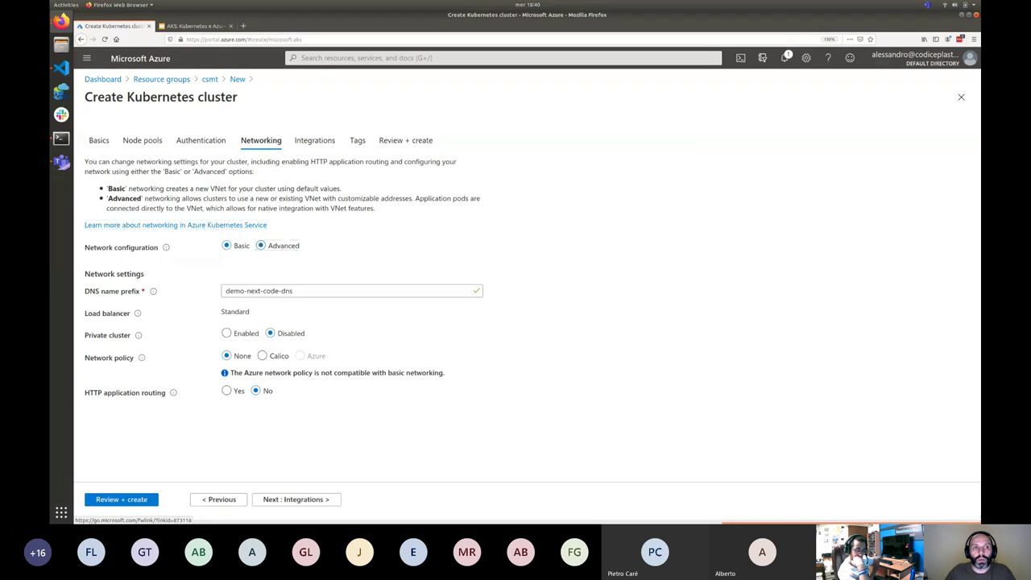
click(261, 245)
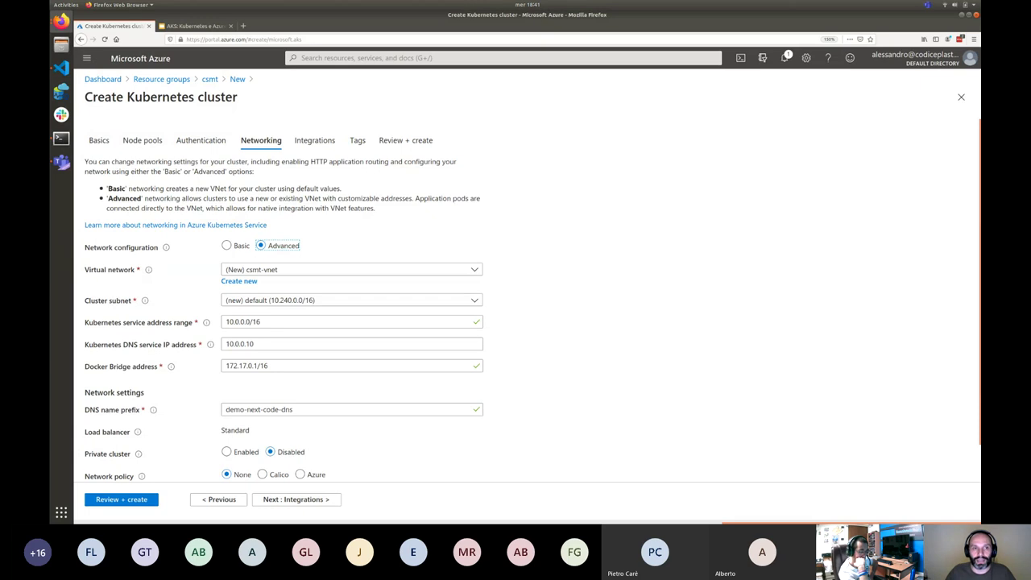
key(Left)
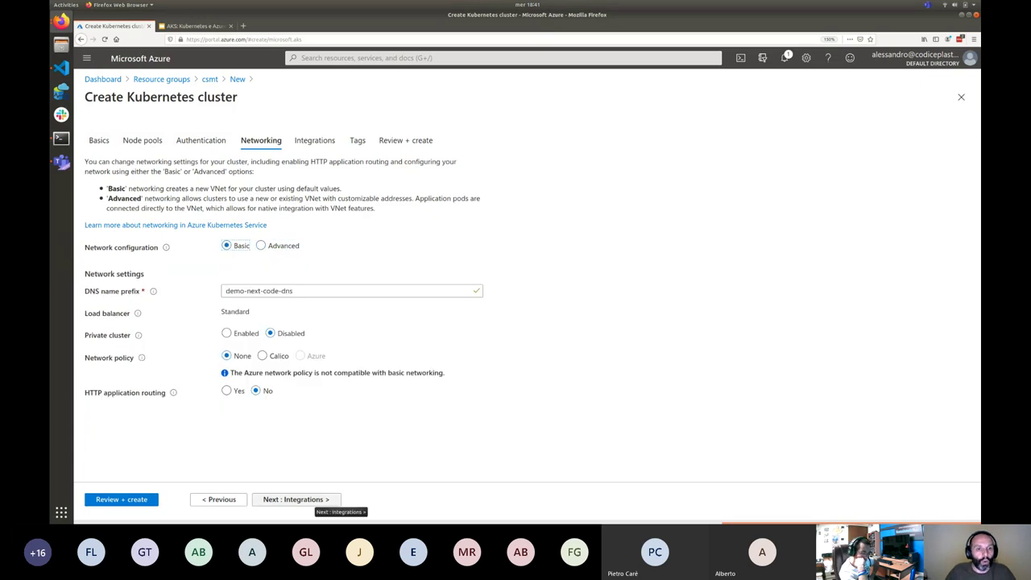
Step: Examine the cluster's container registry and Azure Monitor integration settings
click(314, 500)
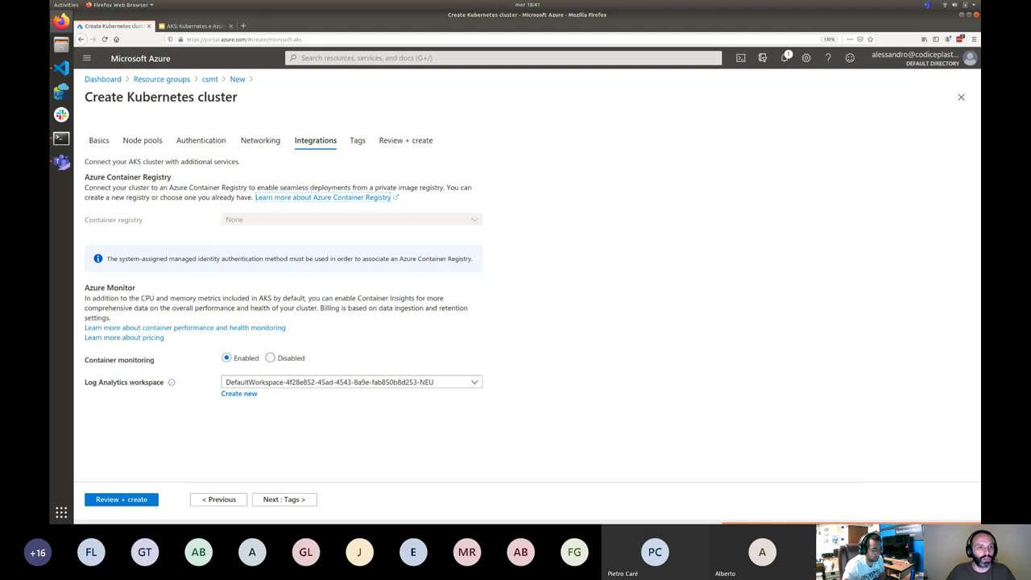
drag(84, 288, 135, 287)
click(135, 287)
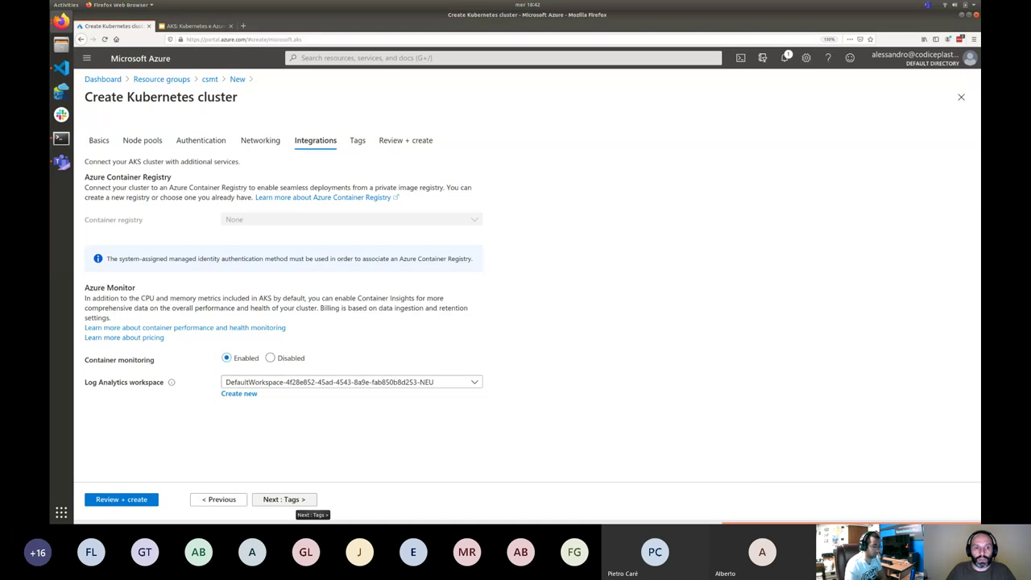
Step: Take the cluster configuration past the empty tags to the final review, then abandon it and return to the csmt resource group
click(295, 500)
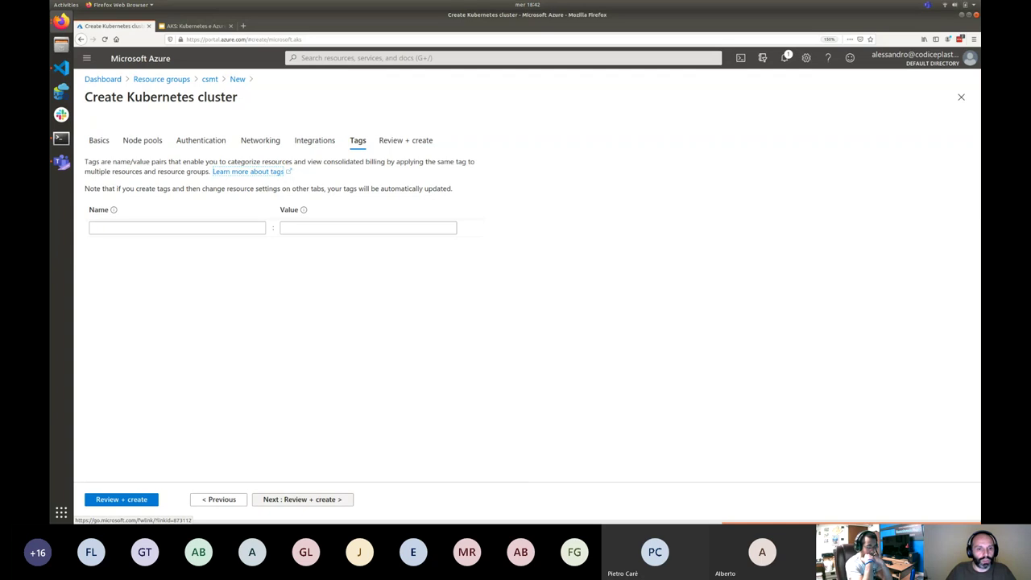
click(302, 500)
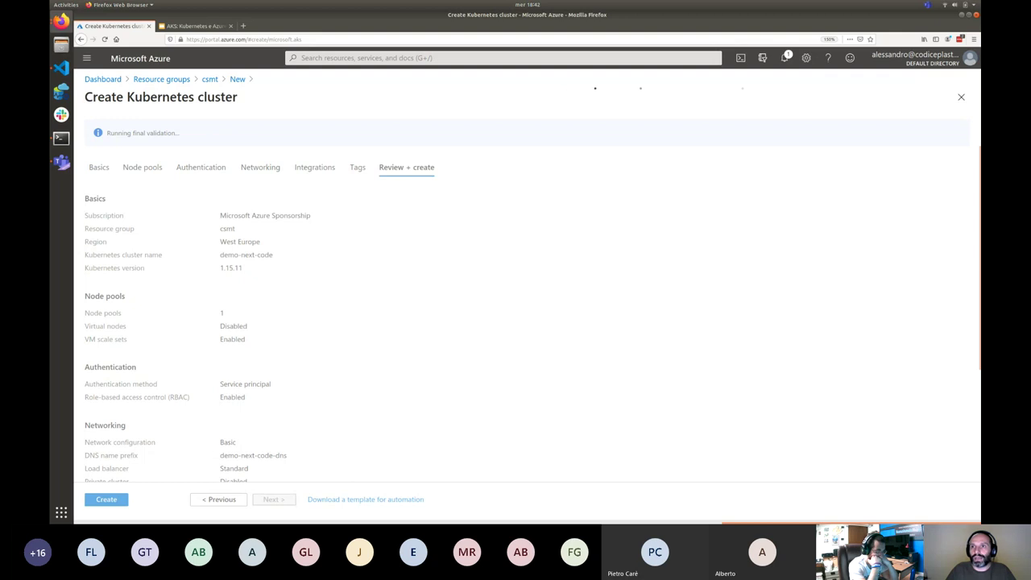
click(961, 97)
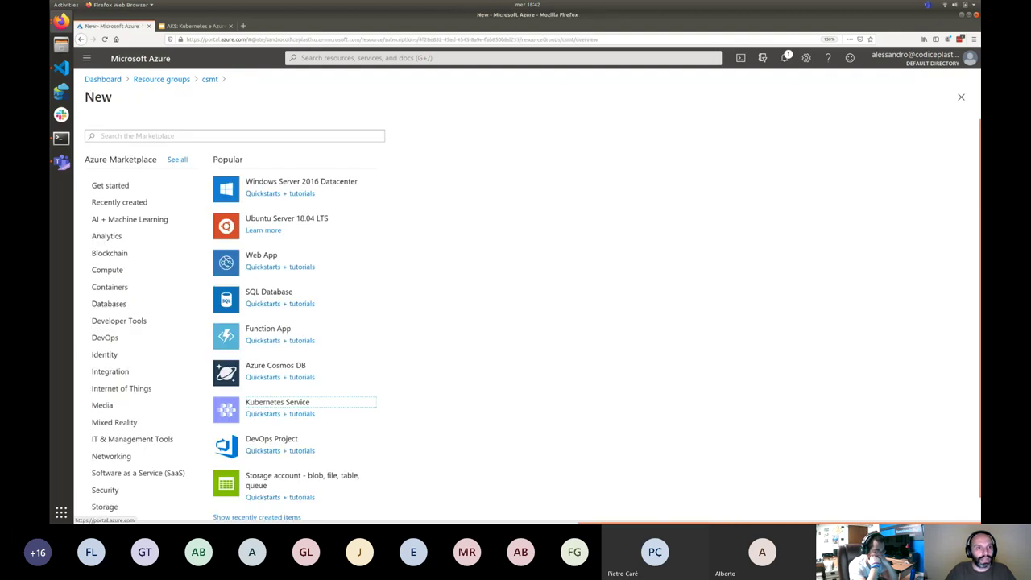
click(961, 97)
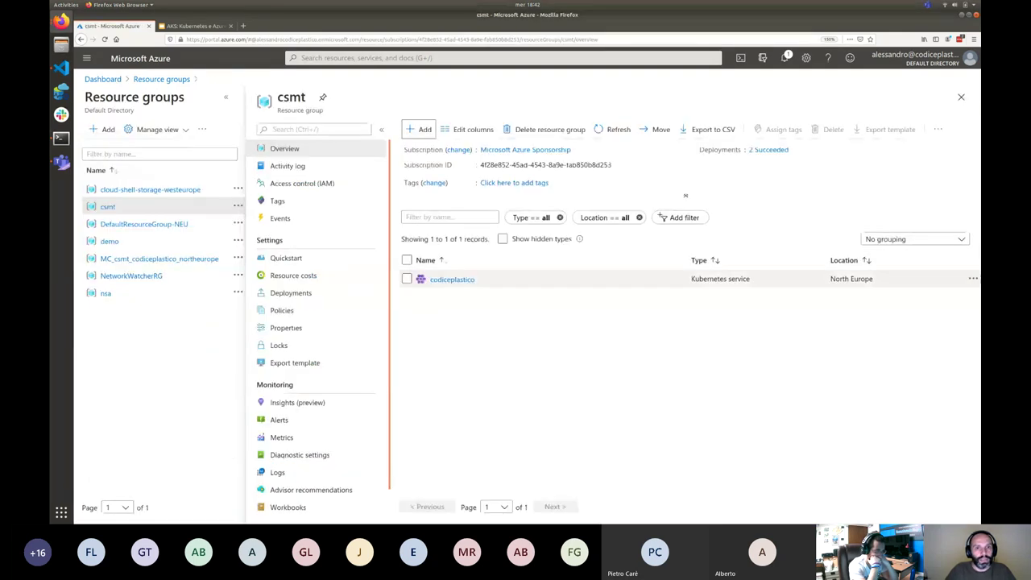
Step: Open the codiceplastico cluster's node pools and examine the agentpool entry, including its available actions and node size
click(452, 279)
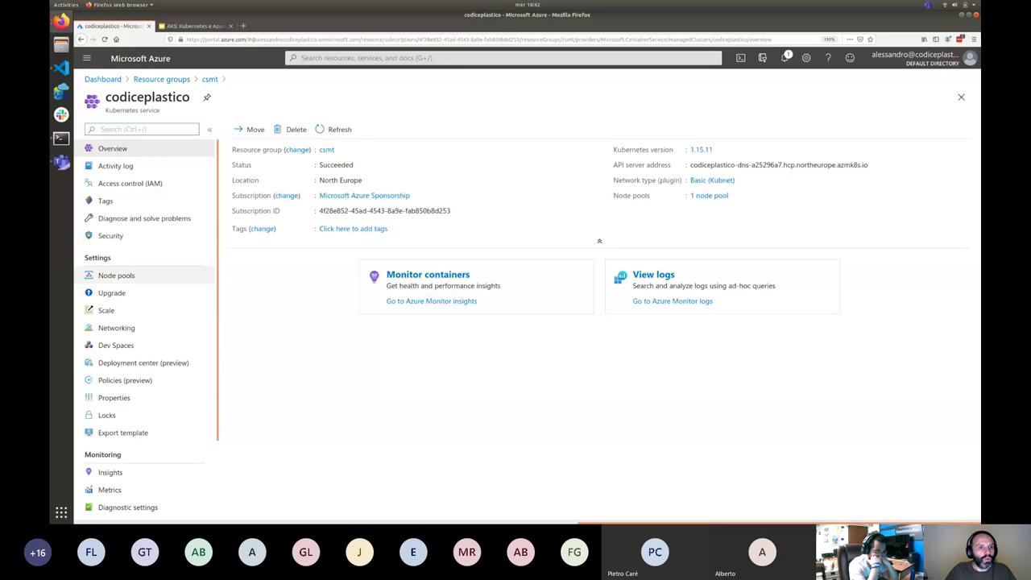
click(116, 276)
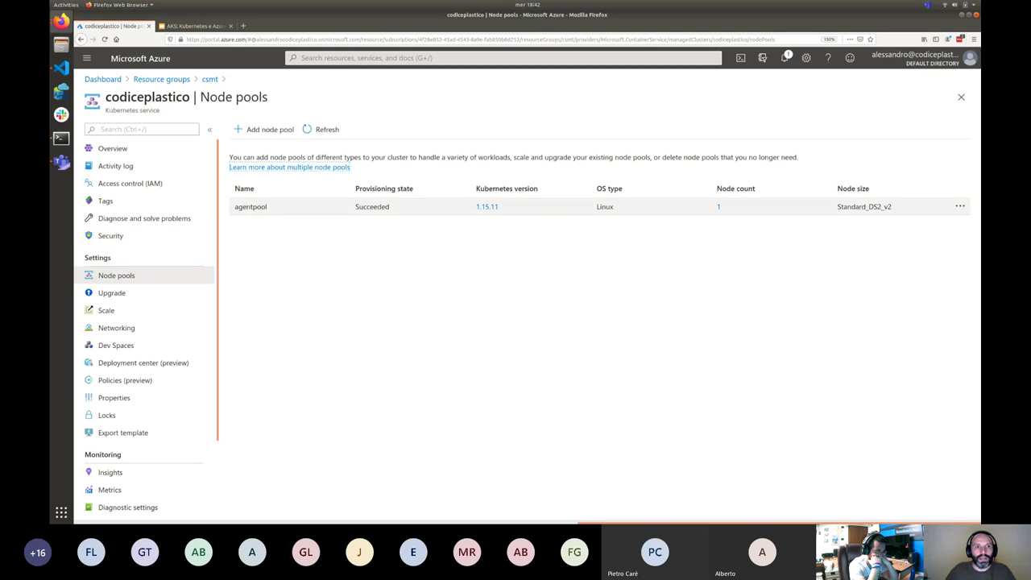
double_click(251, 207)
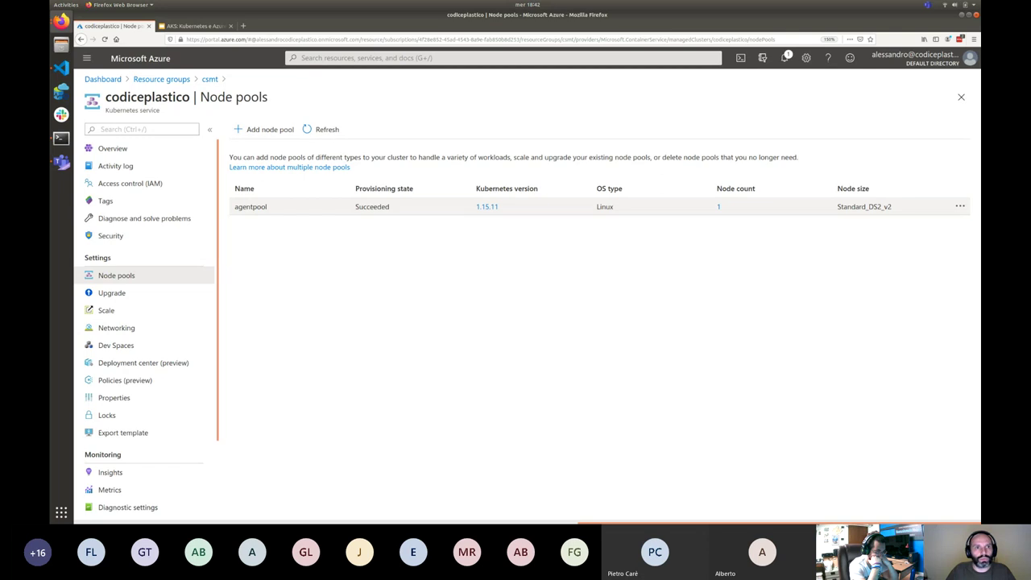
click(959, 207)
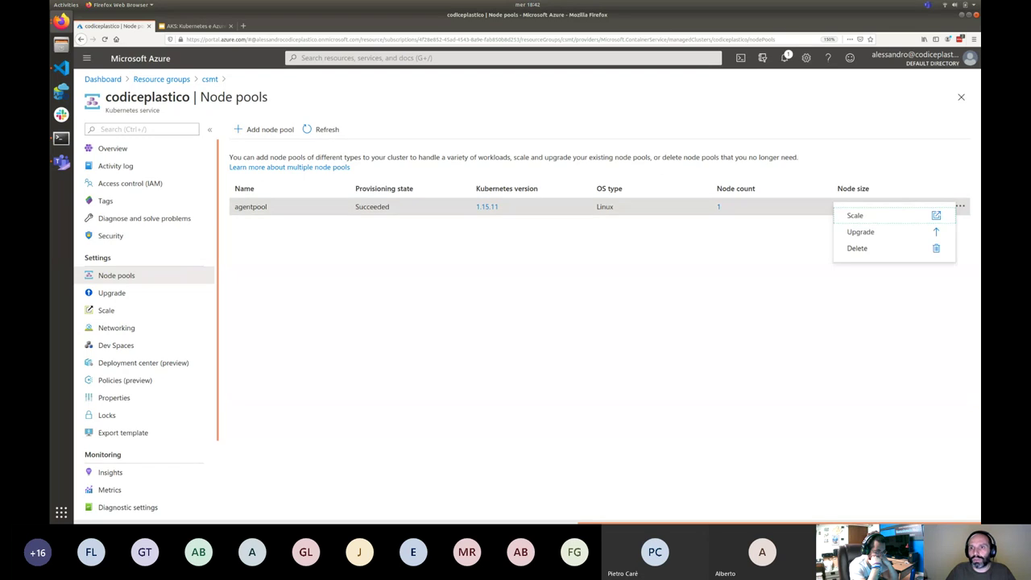
key(Escape)
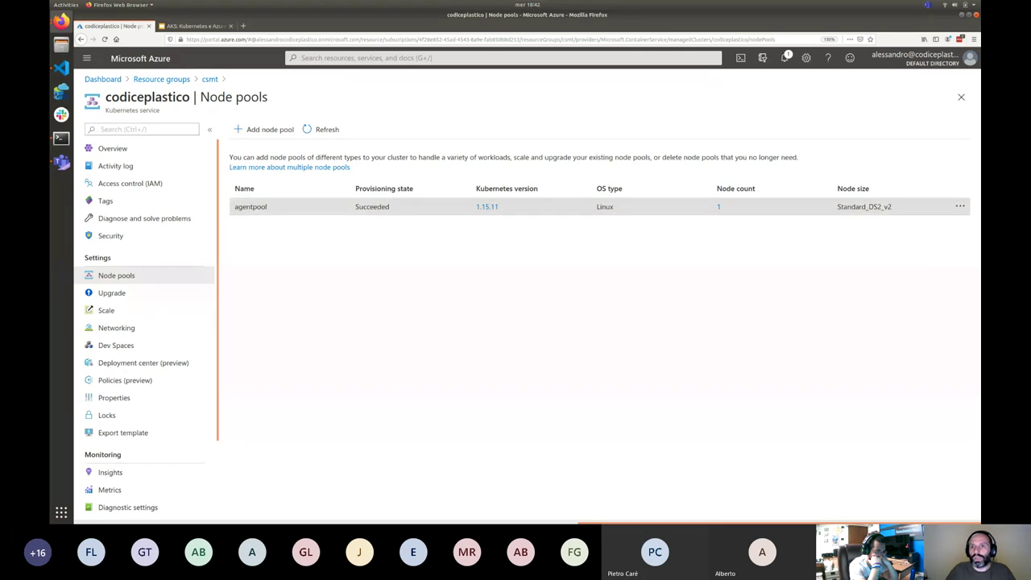
drag(838, 206, 892, 206)
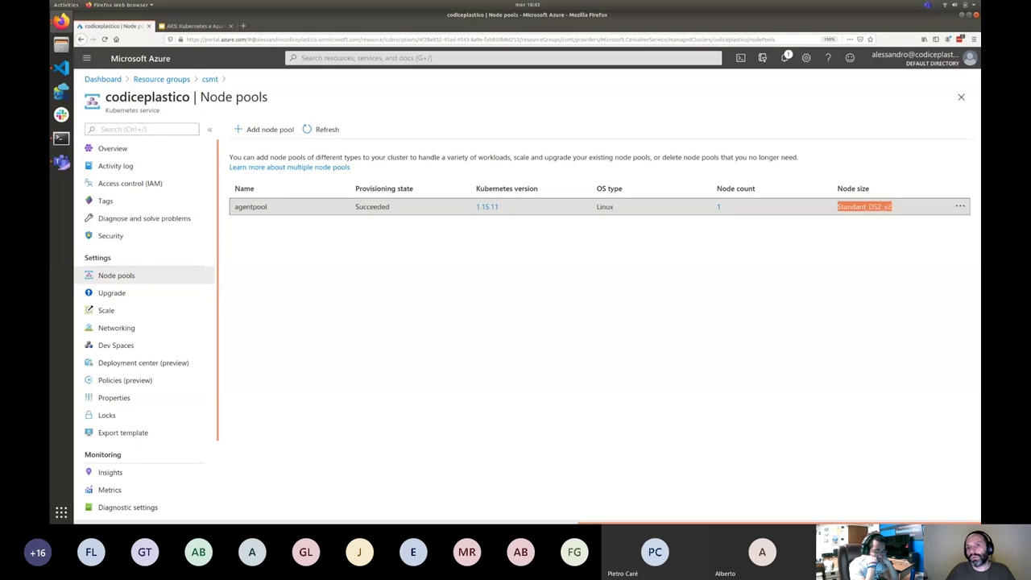
click(886, 207)
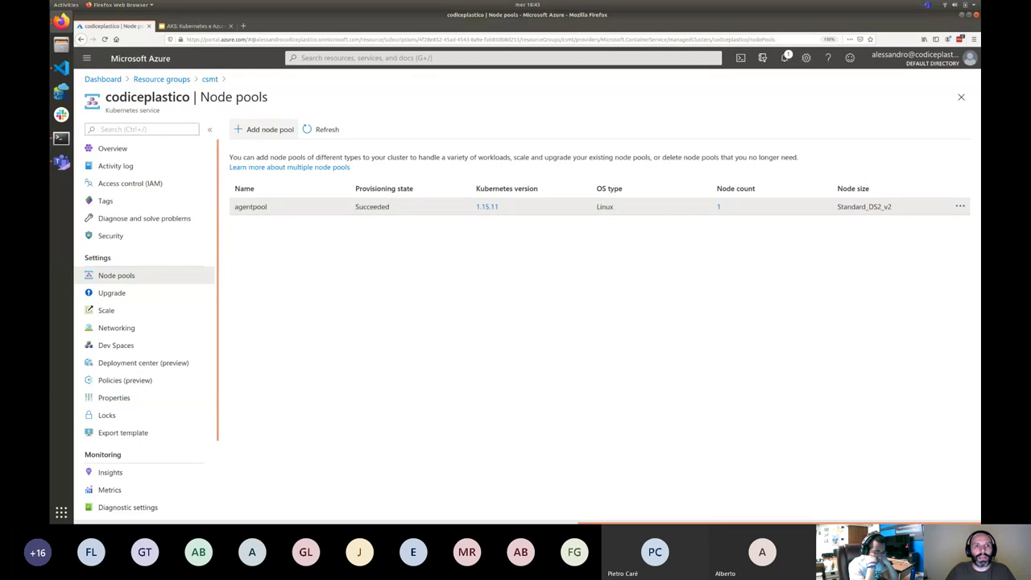
Step: Begin adding a node pool named demopool to the codiceplastico cluster, then discard the form and return to the node pools list
click(266, 129)
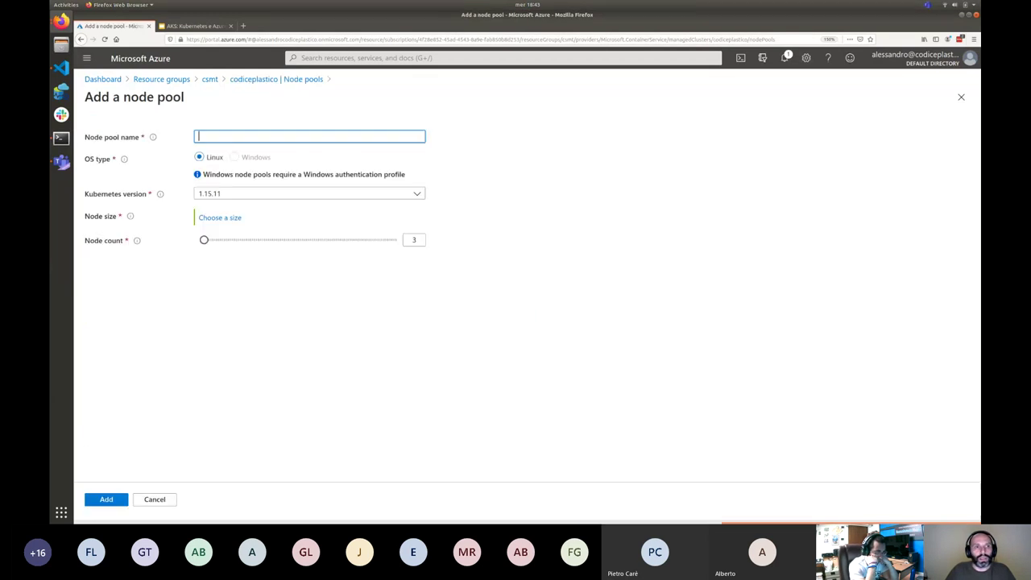
text(demo)
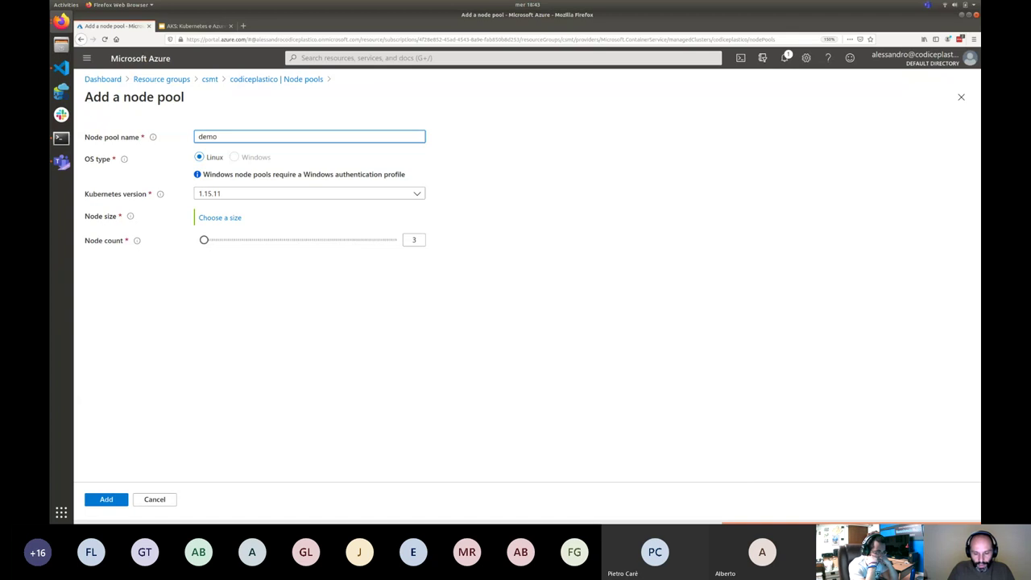
text(-pool)
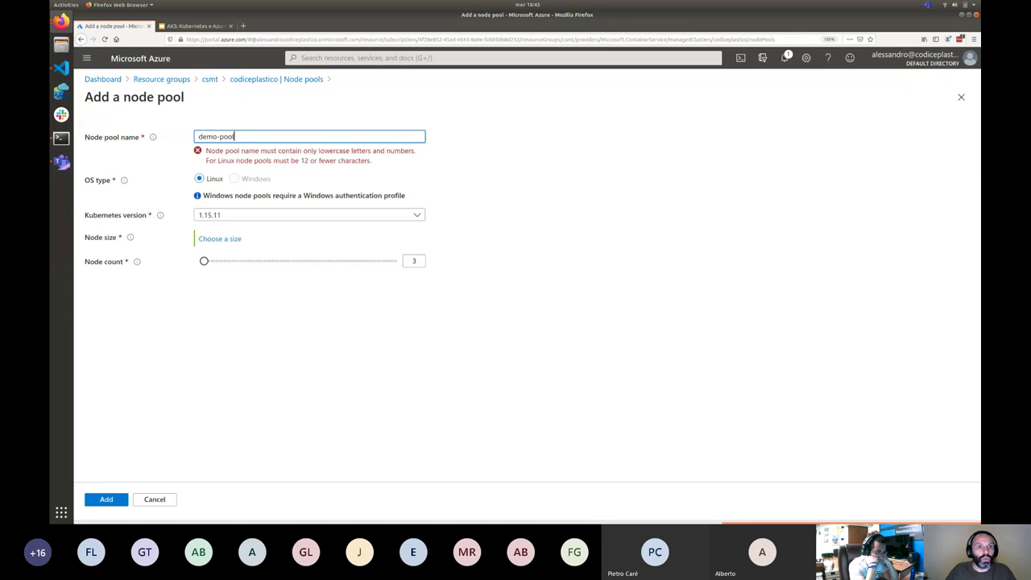
key(ctrl+a)
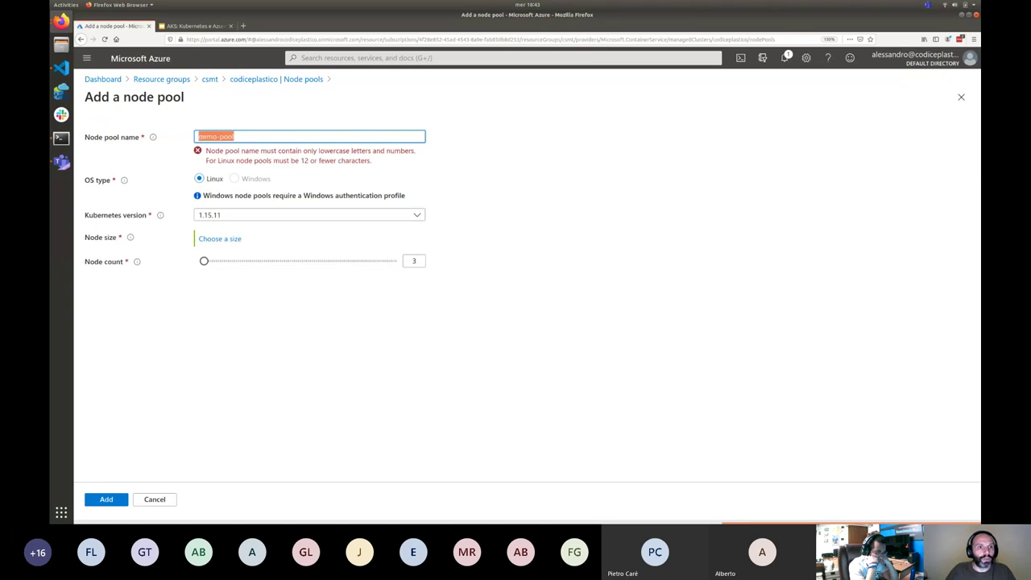
text(demopool)
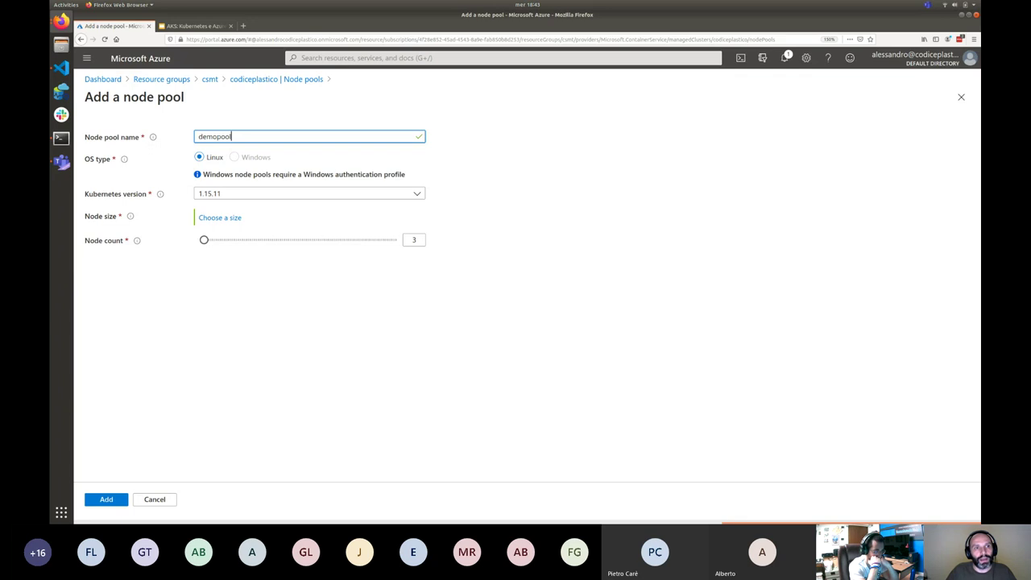
key(ctrl+a)
key(End)
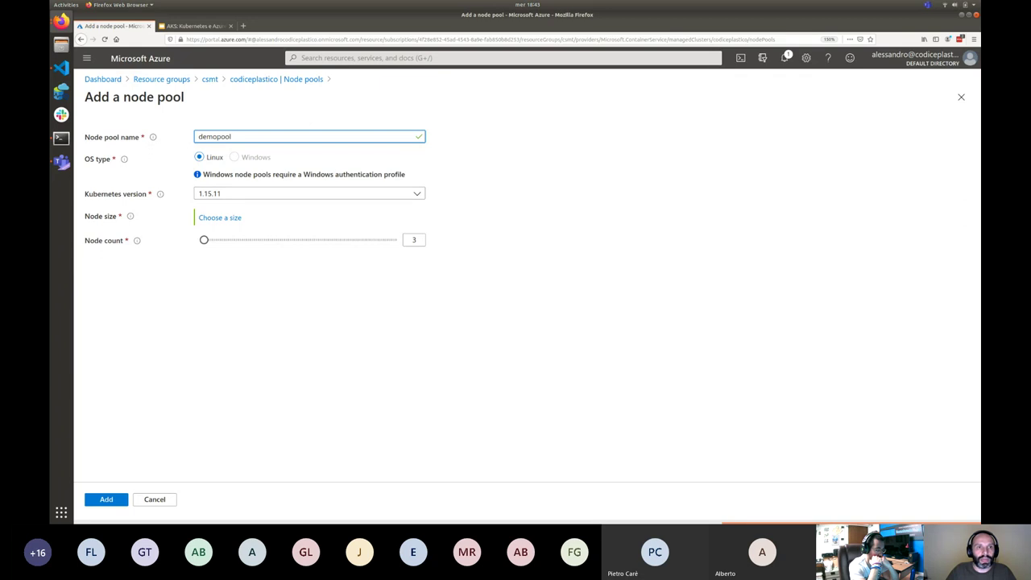
click(154, 500)
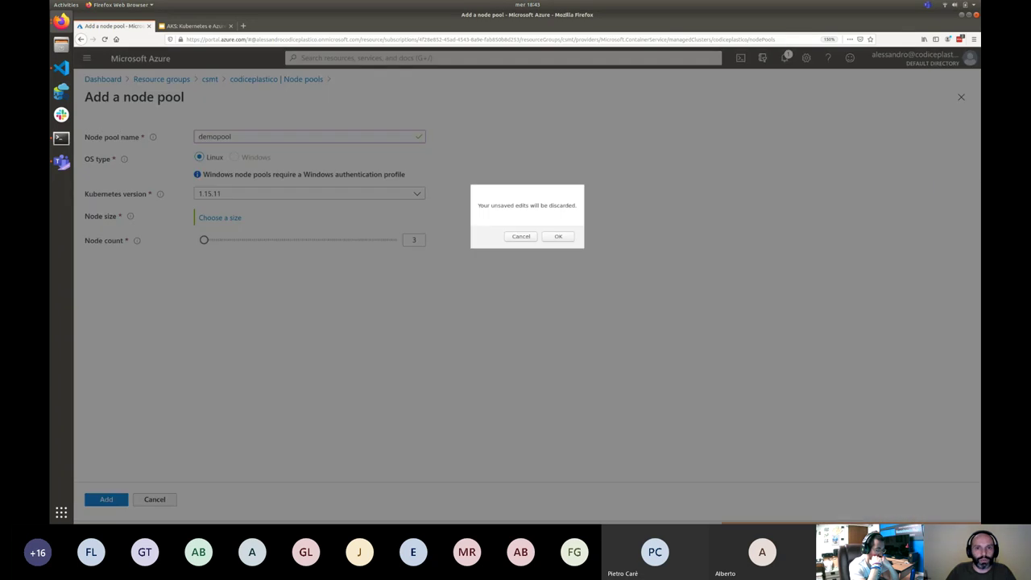
key(Escape)
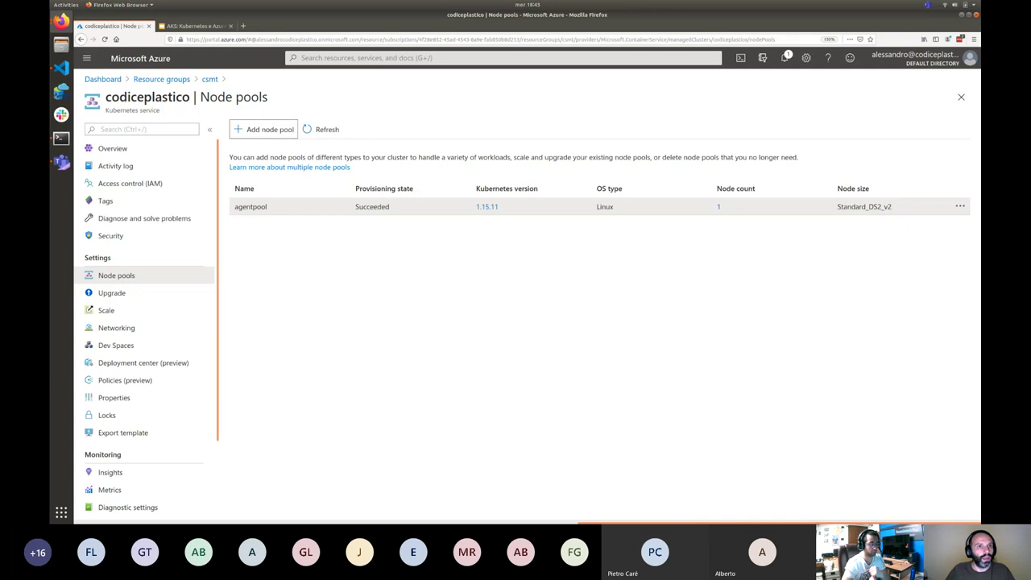
Step: Switch to the running Google Slides presentation, advance from the DEMO slide to AKS Scaling, and show it full screen
click(196, 26)
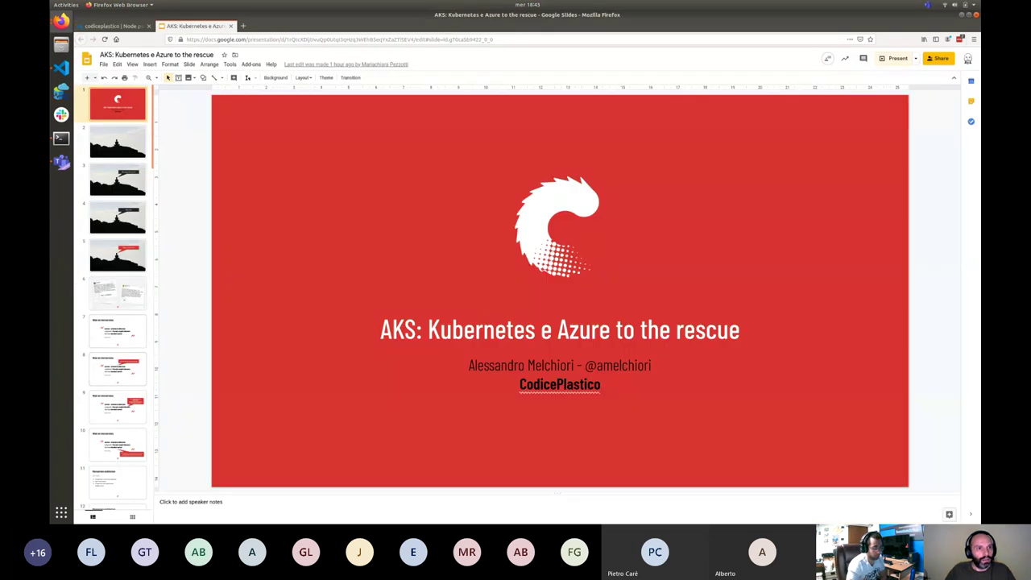
click(62, 21)
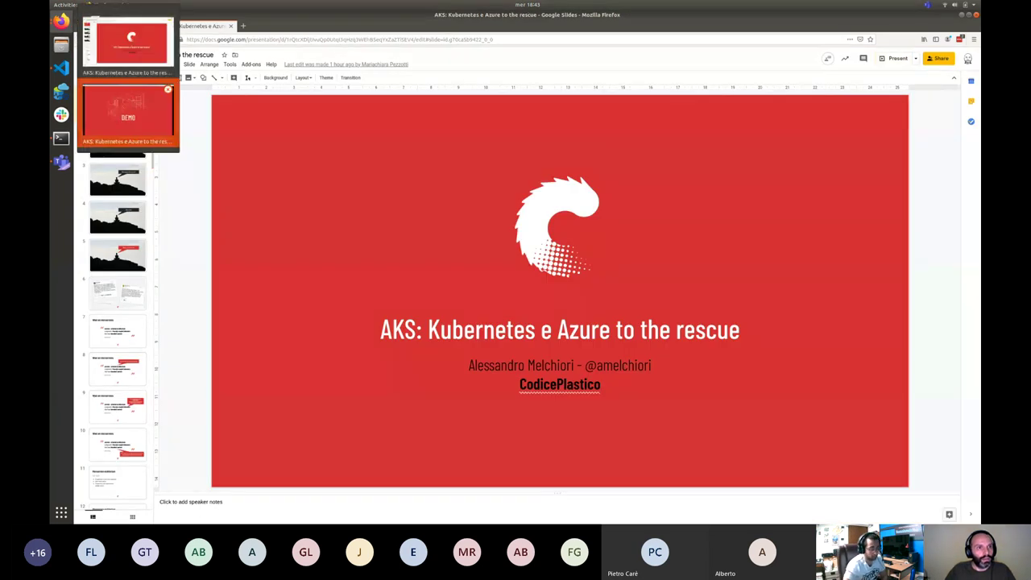
click(127, 112)
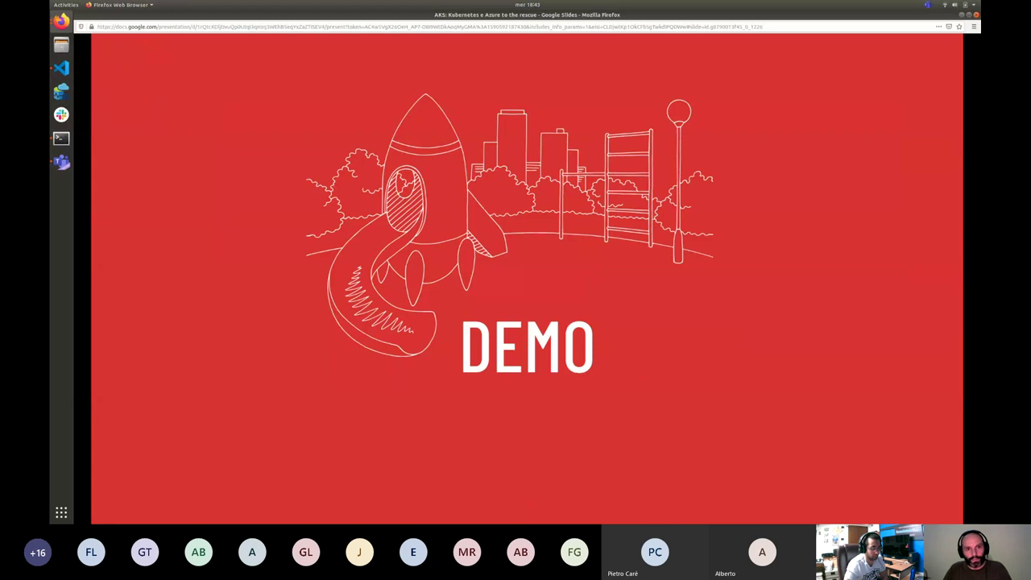
key(Right)
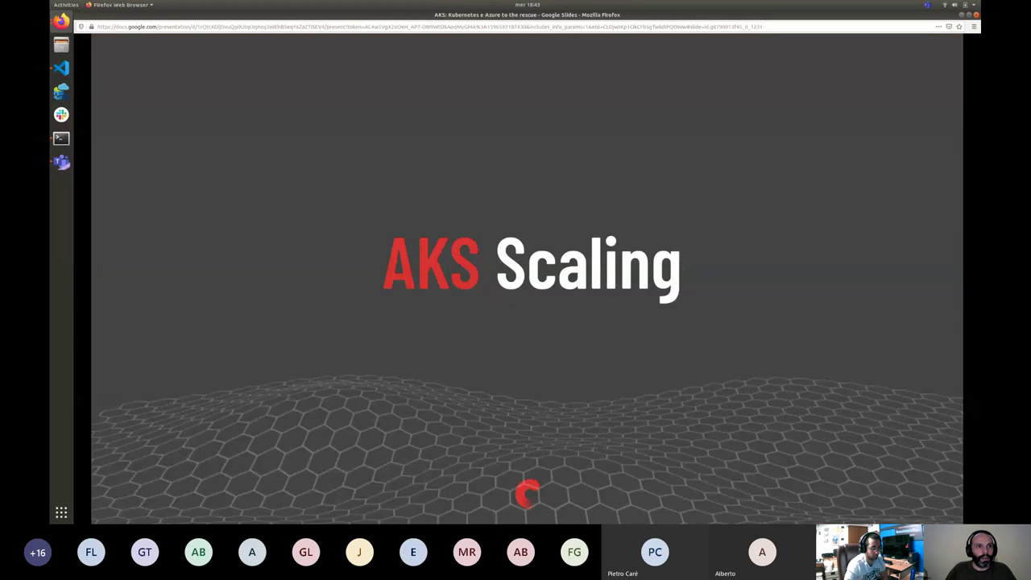
key(ctrl+shift+f)
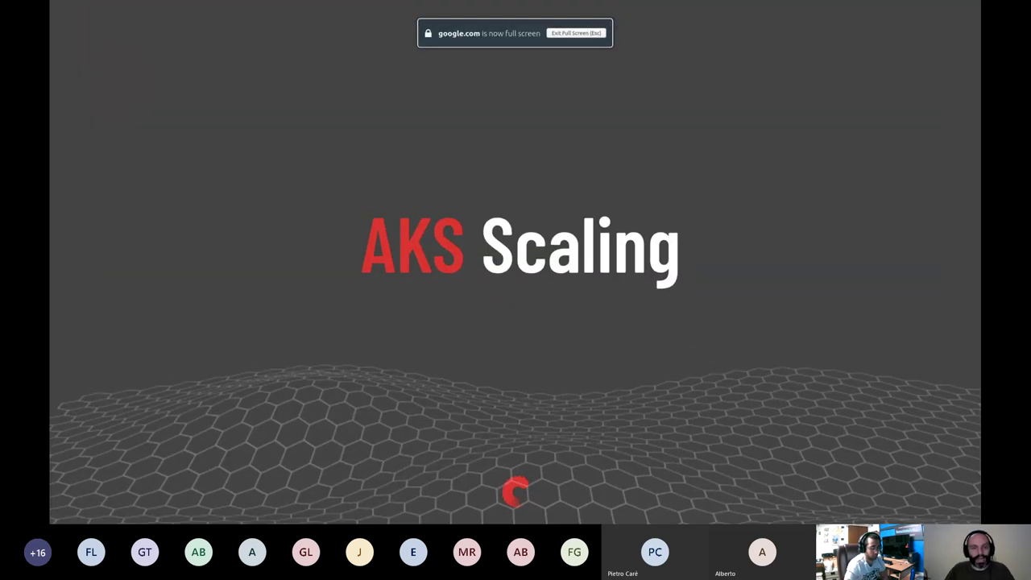